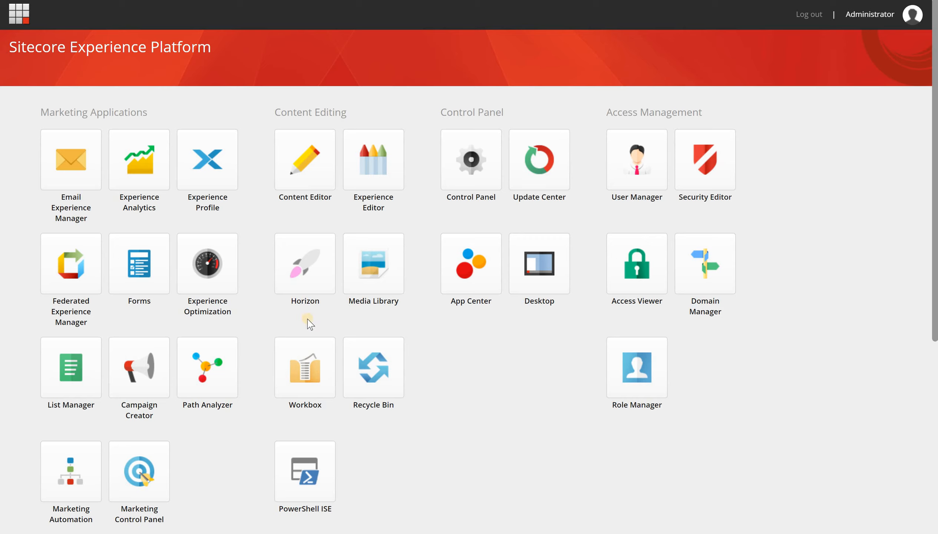
# Launch List Manager from the Launchpad.
pyautogui.click(68, 371)
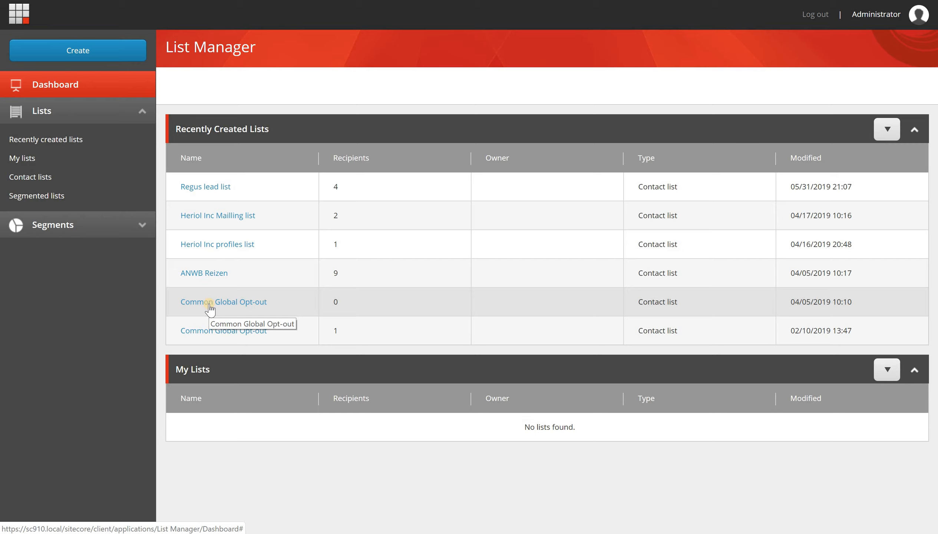
# Create an empty contact list named 'Sample' and save it.
pyautogui.click(125, 46)
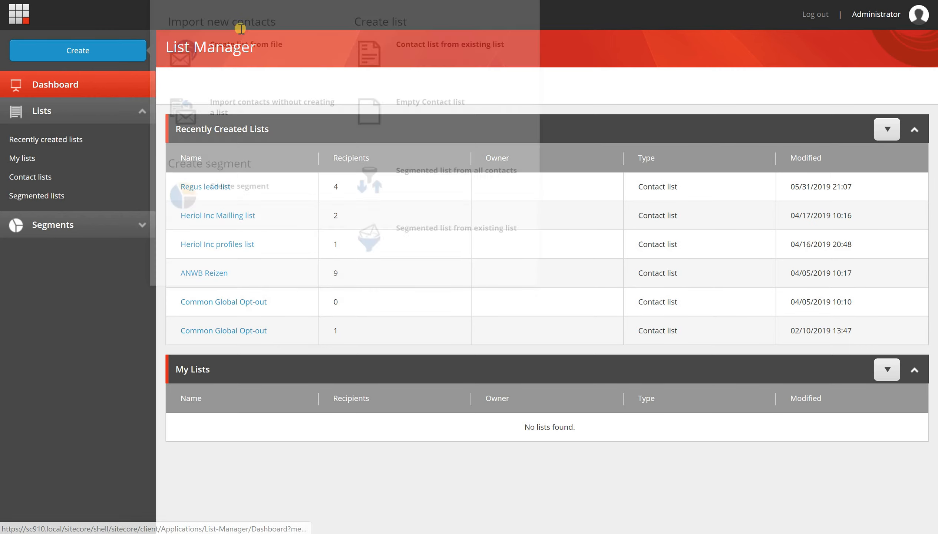
pyautogui.click(439, 225)
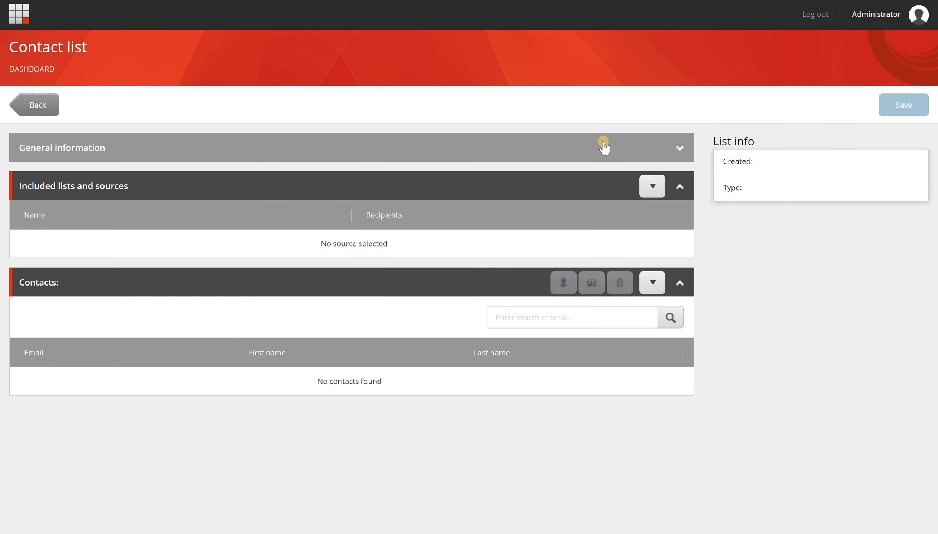
pyautogui.click(270, 147)
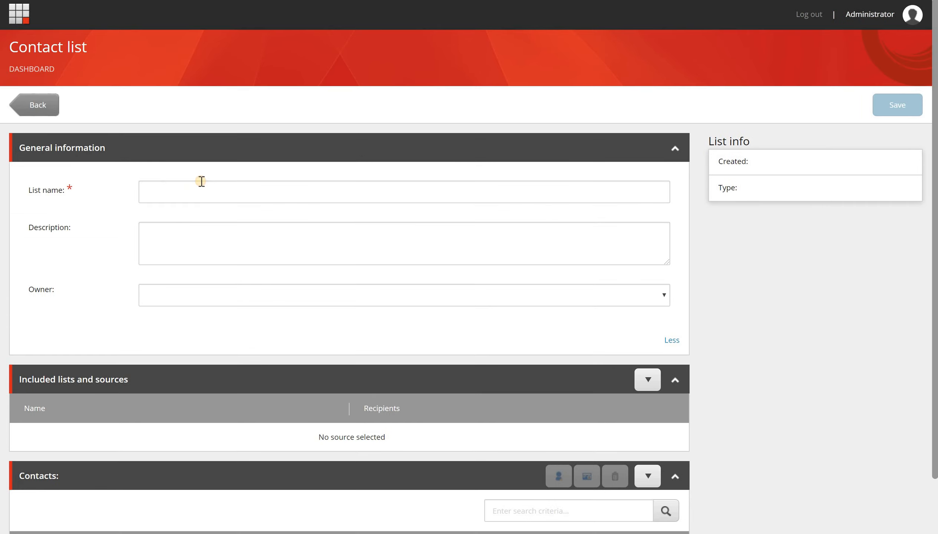
pyautogui.click(201, 183)
pyautogui.write('Sample')
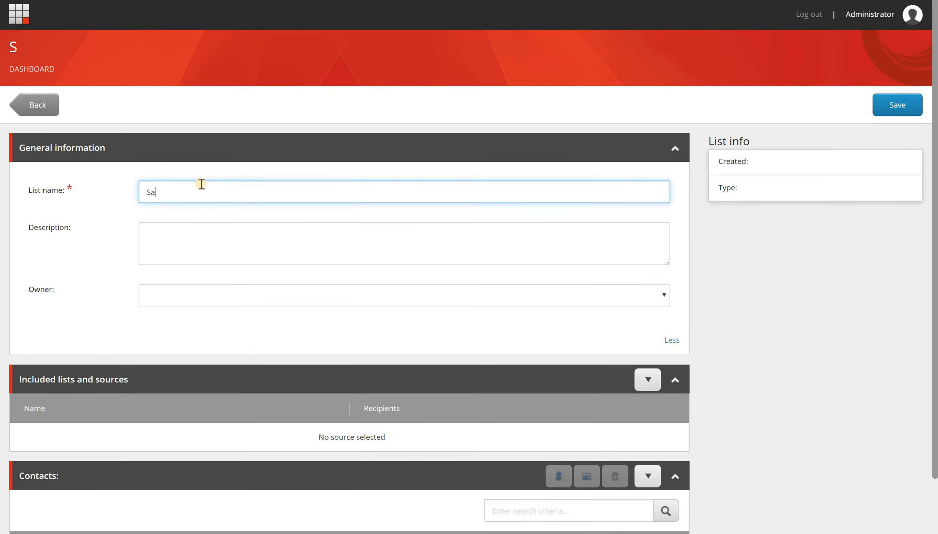
pyautogui.click(895, 106)
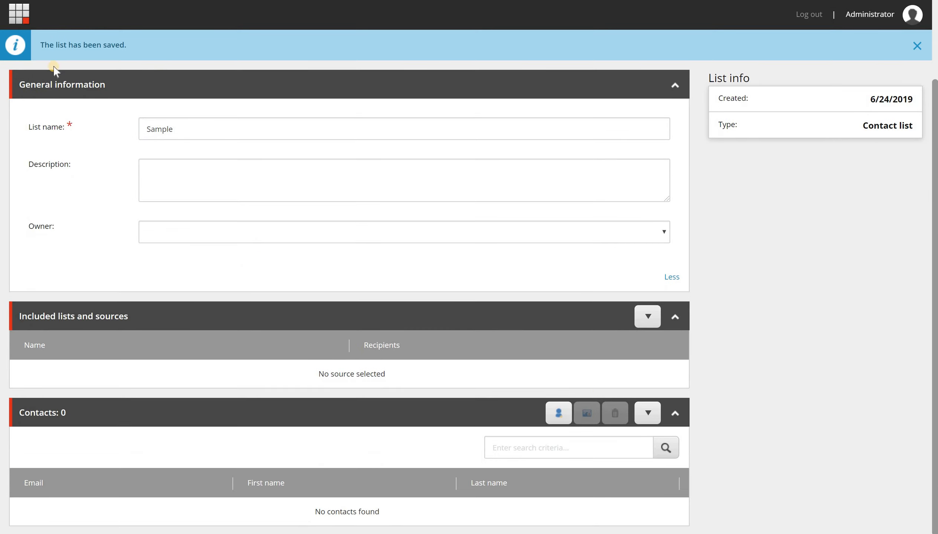
pyautogui.scroll(3, 24, 20)
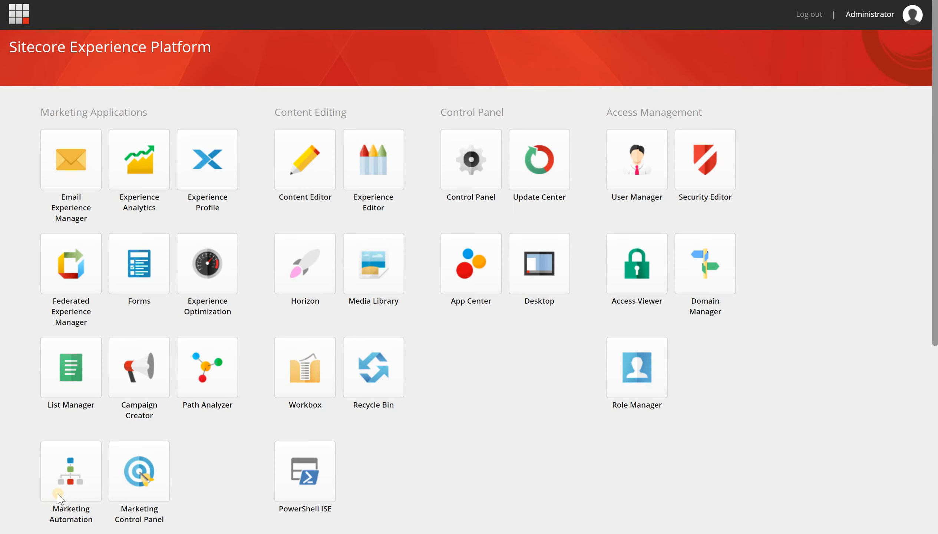
# Create a blank automation campaign in Marketing Automation.
pyautogui.click(56, 495)
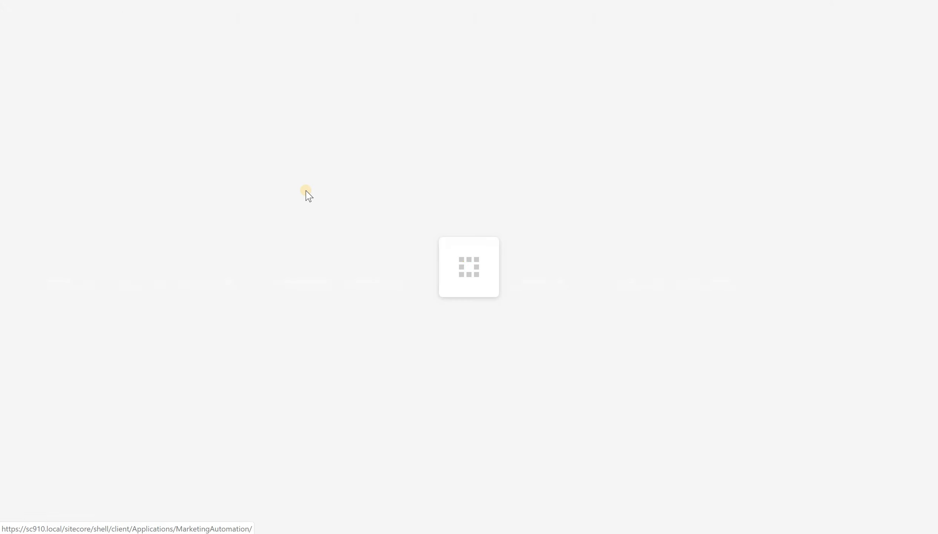
pyautogui.click(127, 58)
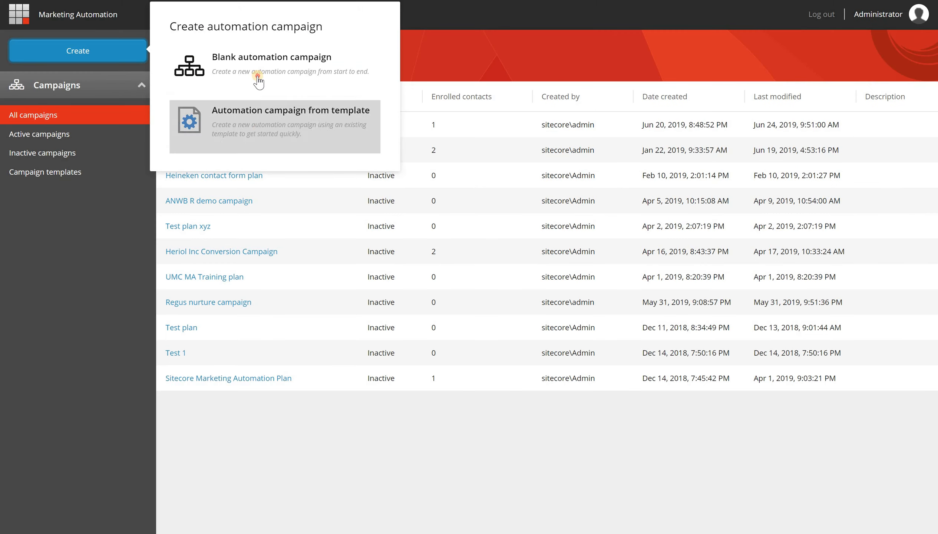
pyautogui.click(320, 93)
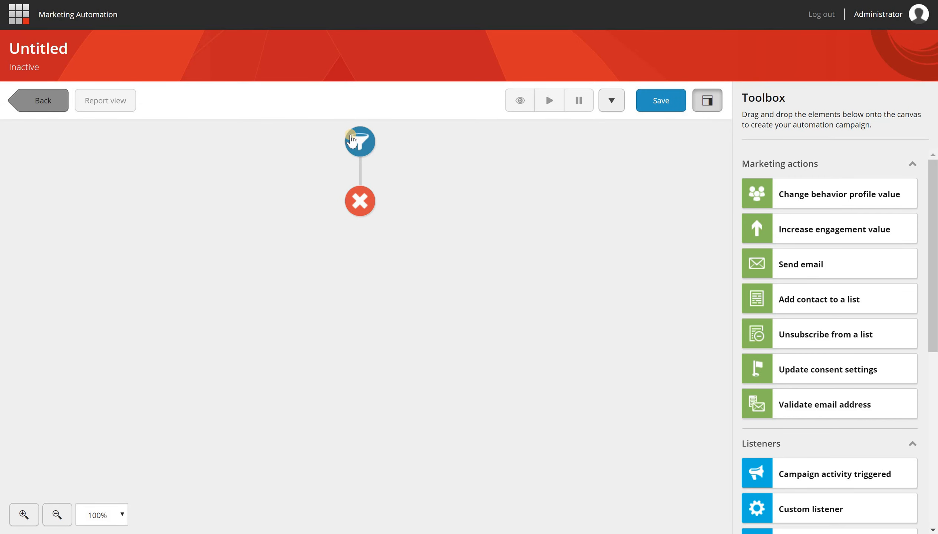
# Make the Start step enroll contacts meeting specified rules and search conditions for 'list'.
pyautogui.click(364, 143)
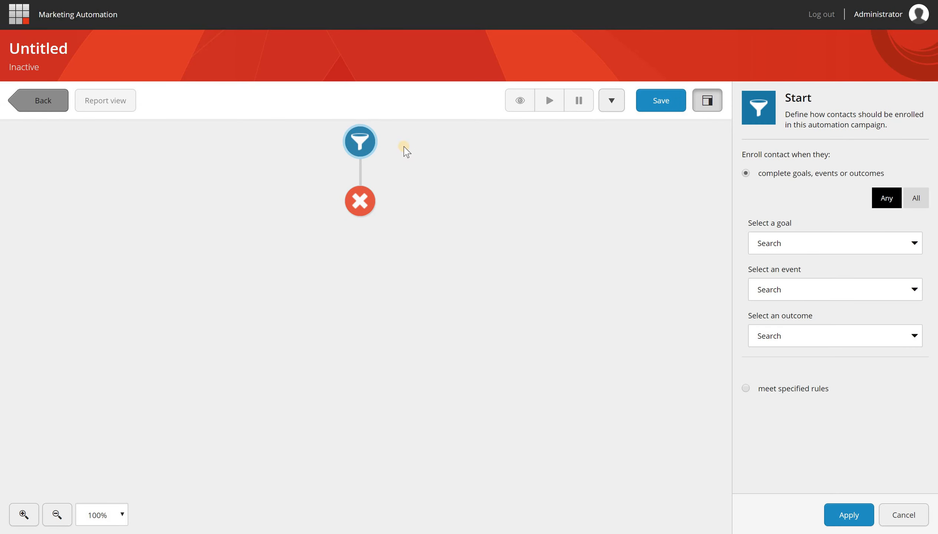
pyautogui.click(792, 389)
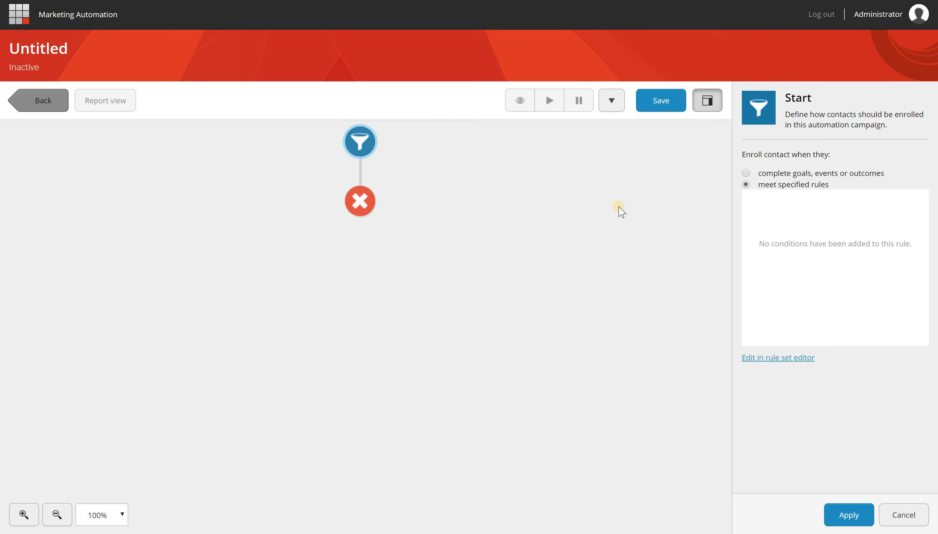
pyautogui.write('list')
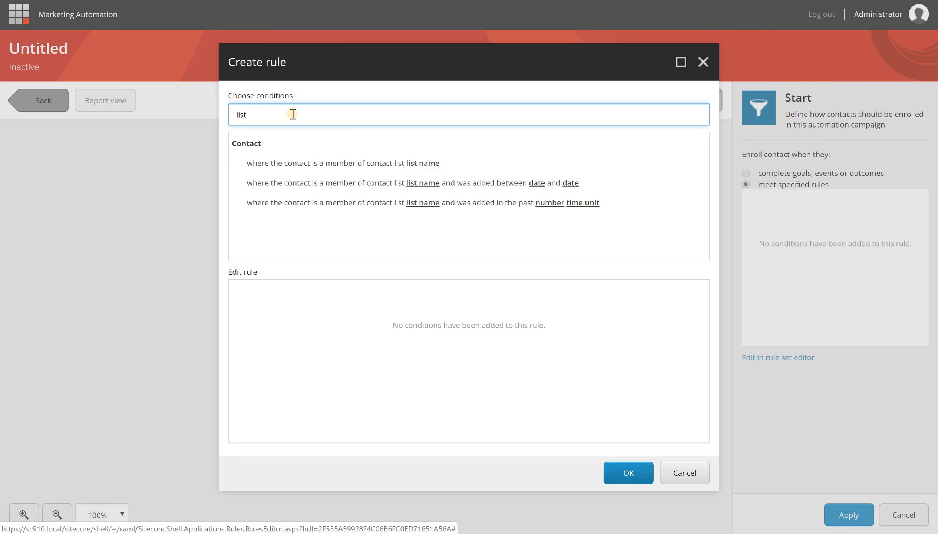
# Add the rule: Contact Identifier Source is case insensitive and equal to 'test'.
pyautogui.doubleClick(323, 119)
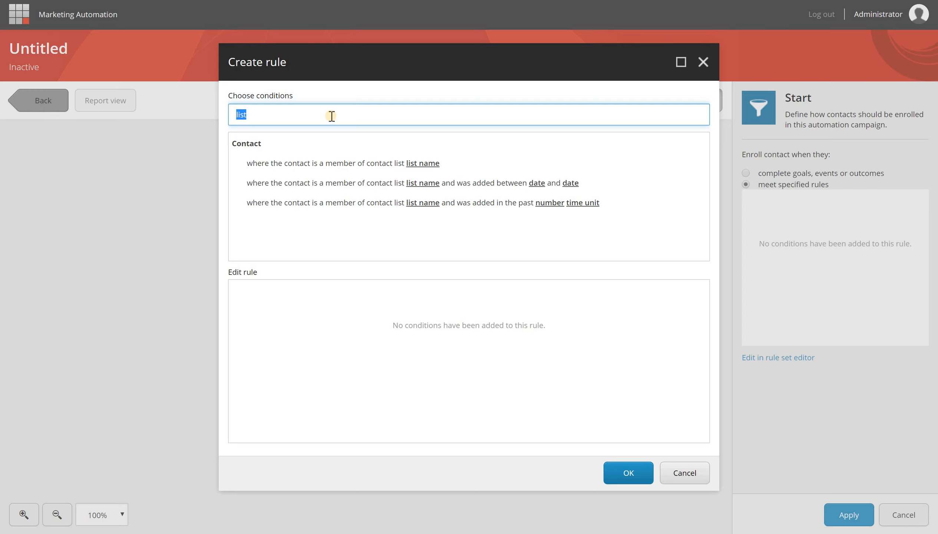
pyautogui.write('iden')
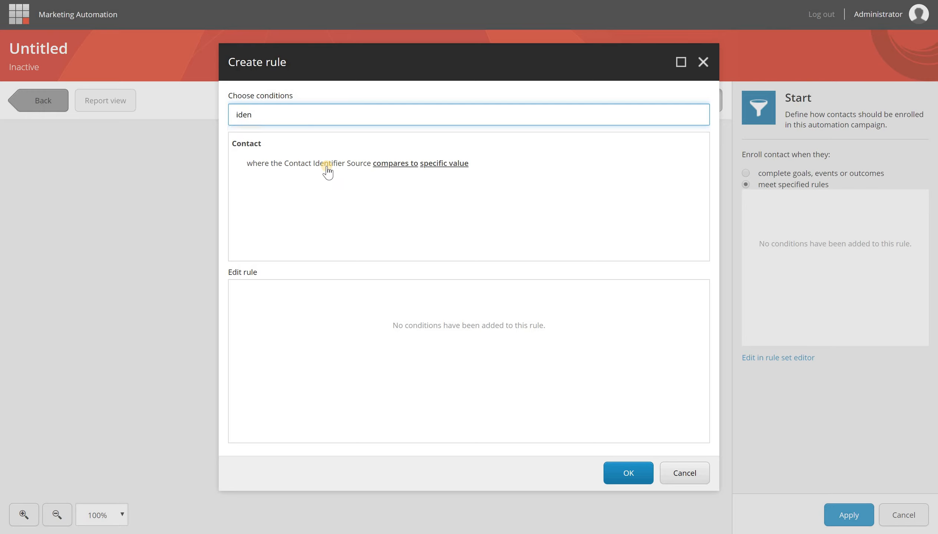
pyautogui.click(327, 166)
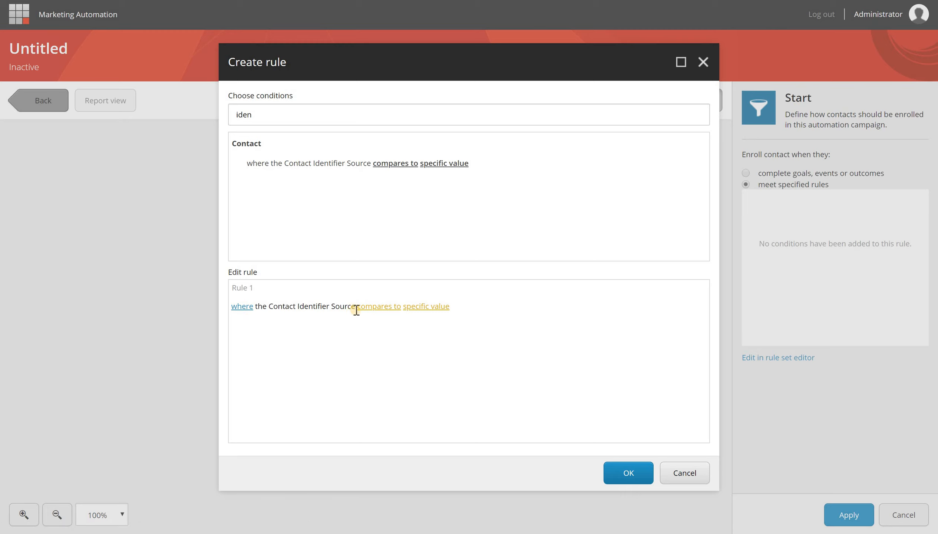
pyautogui.click(383, 307)
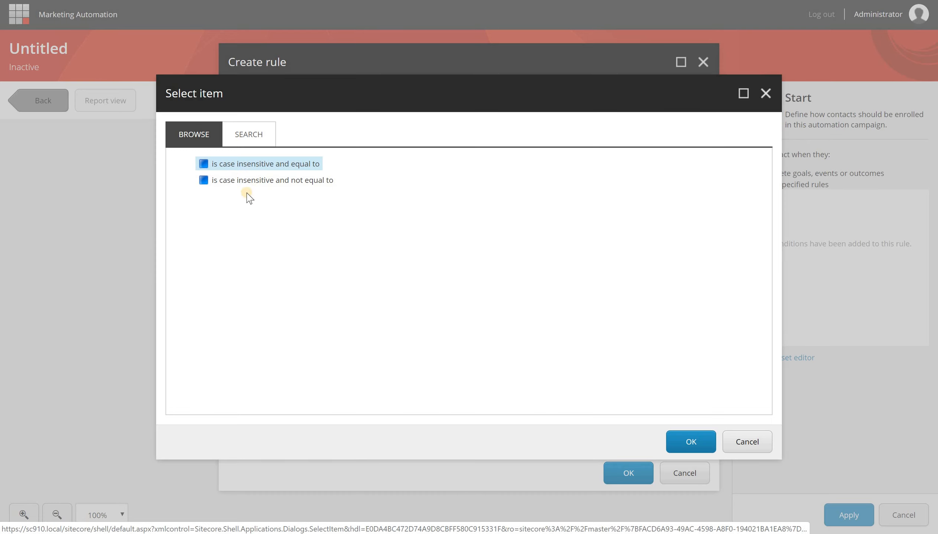
pyautogui.click(251, 168)
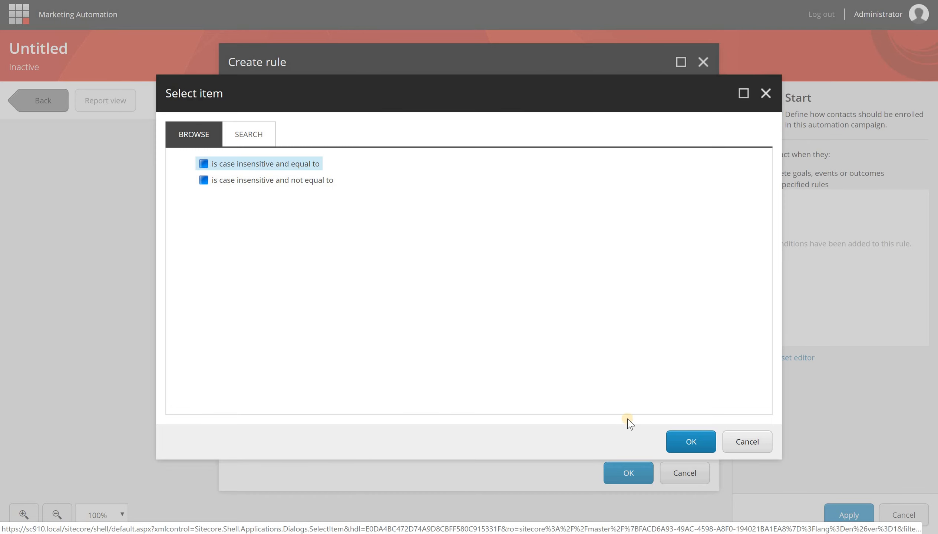
pyautogui.click(692, 441)
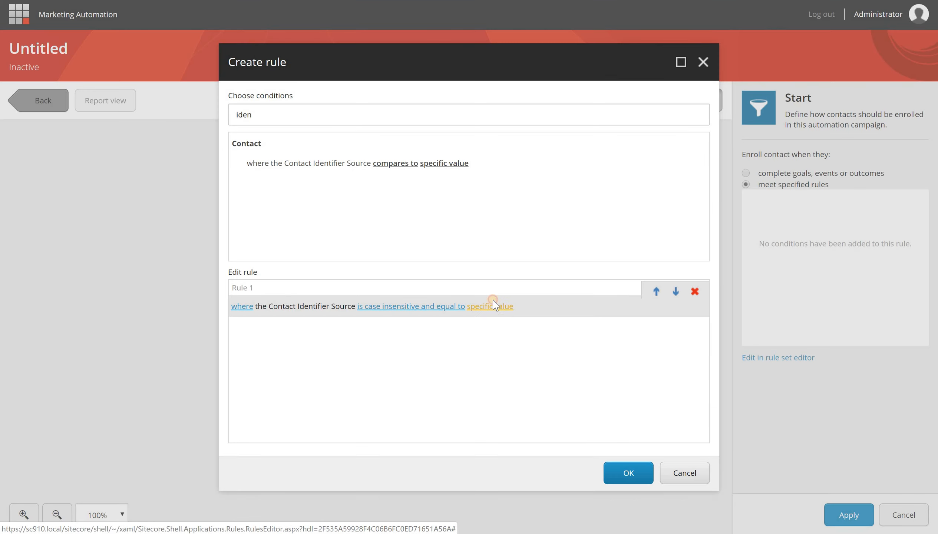
pyautogui.click(490, 305)
pyautogui.write('test')
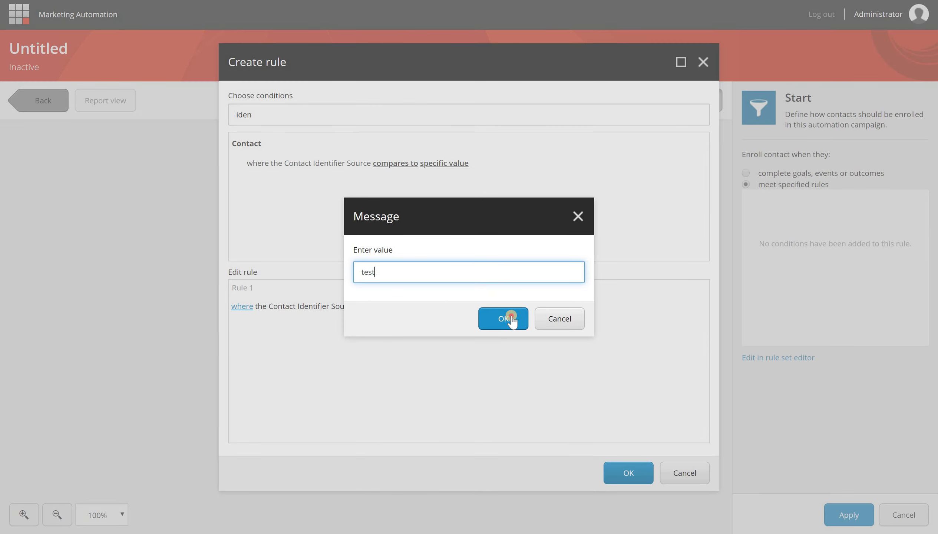
pyautogui.press('Return')
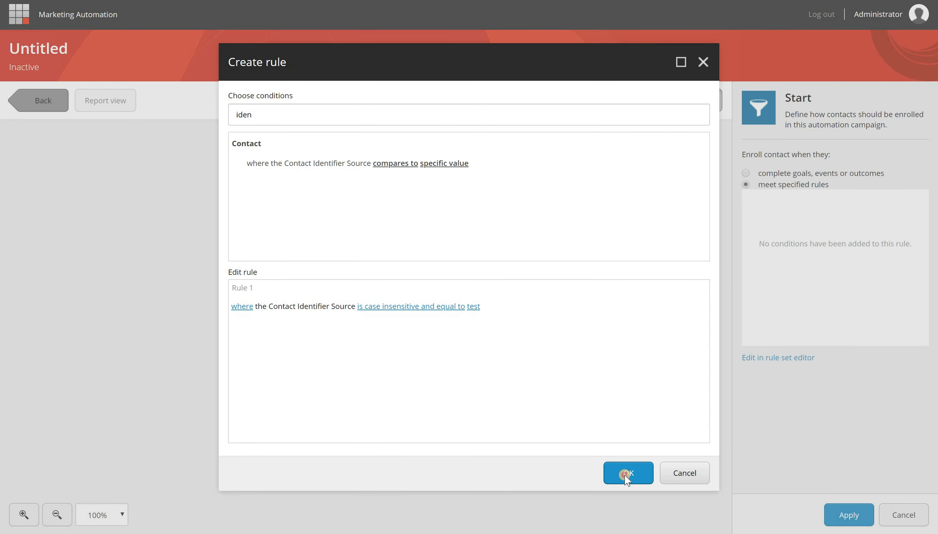
pyautogui.press('Return')
pyautogui.click(847, 514)
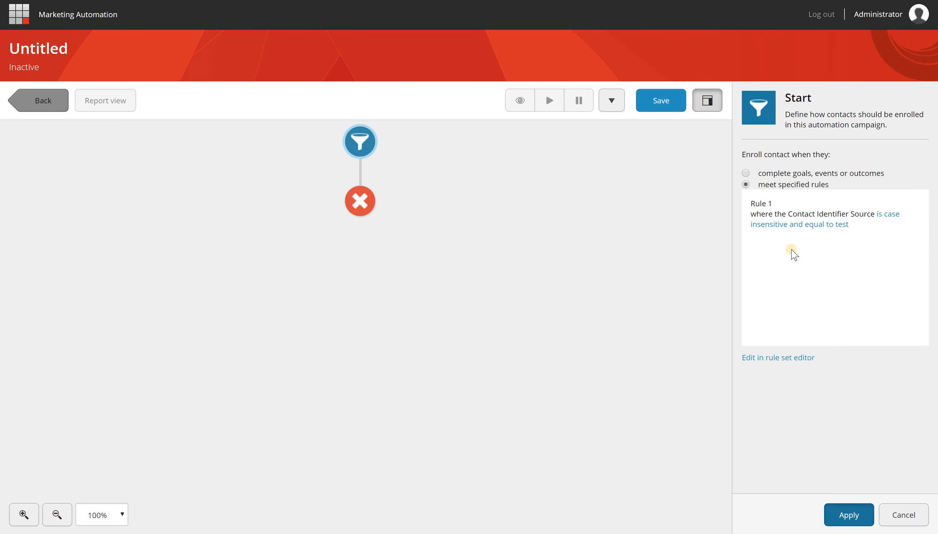
# Start adding a new contact to the Sample list with manual identifier source mapping enabled.
pyautogui.click(382, 130)
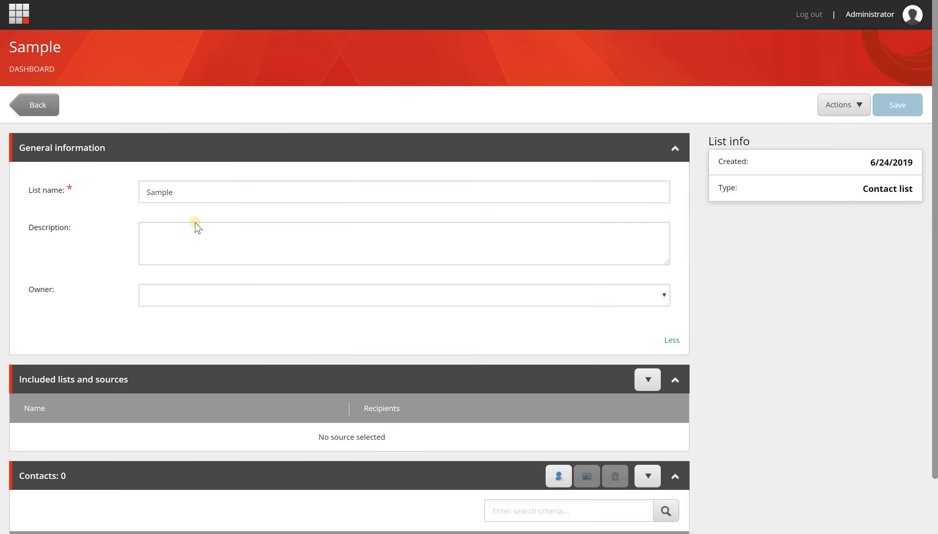
pyautogui.scroll(-1, 592, 428)
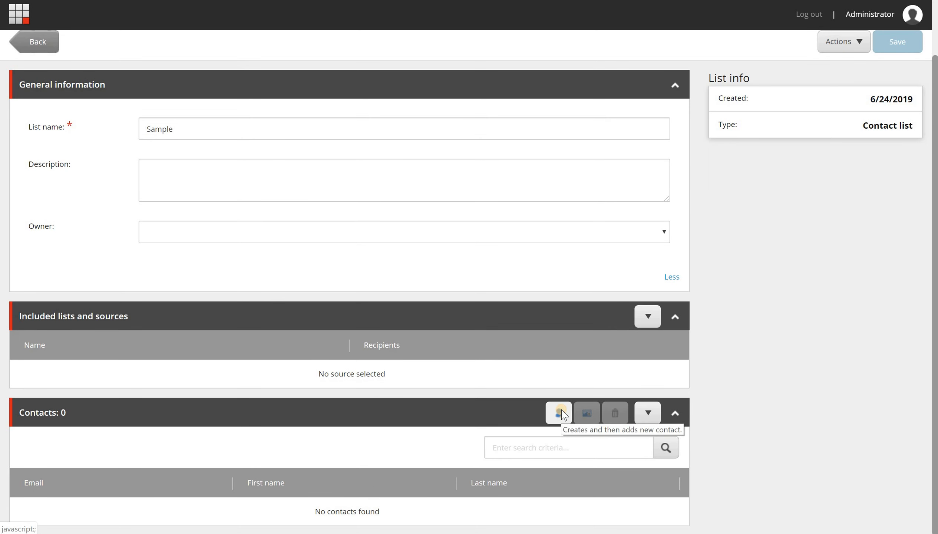
pyautogui.click(558, 412)
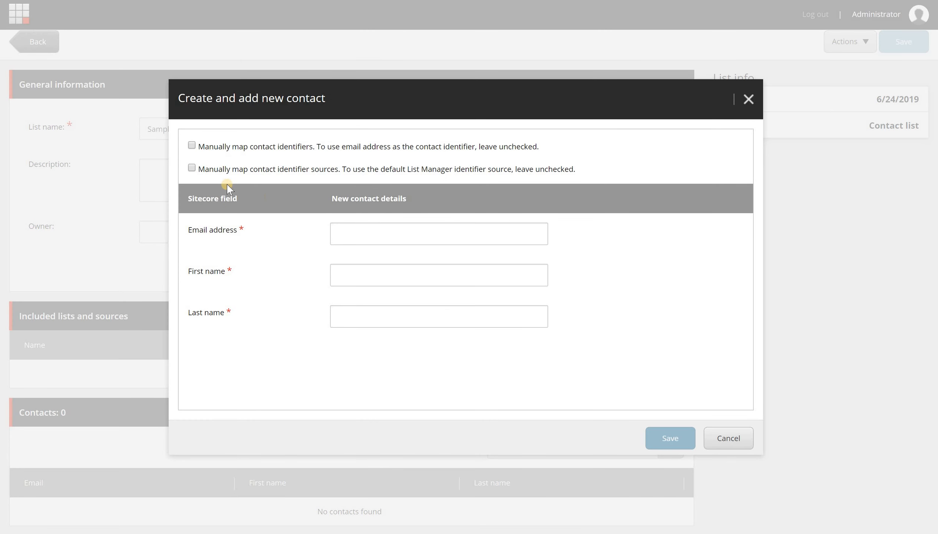
pyautogui.moveTo(192, 168)
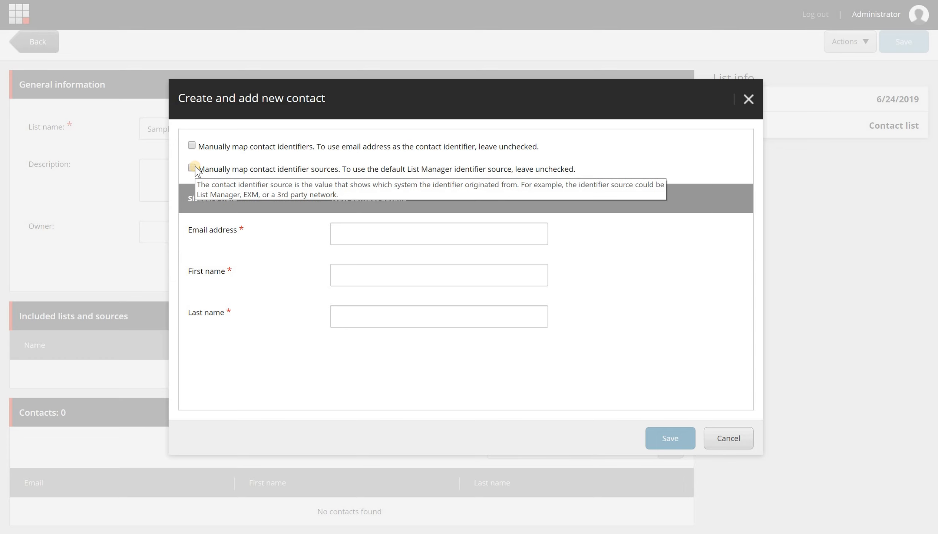
pyautogui.click(189, 187)
pyautogui.click(367, 234)
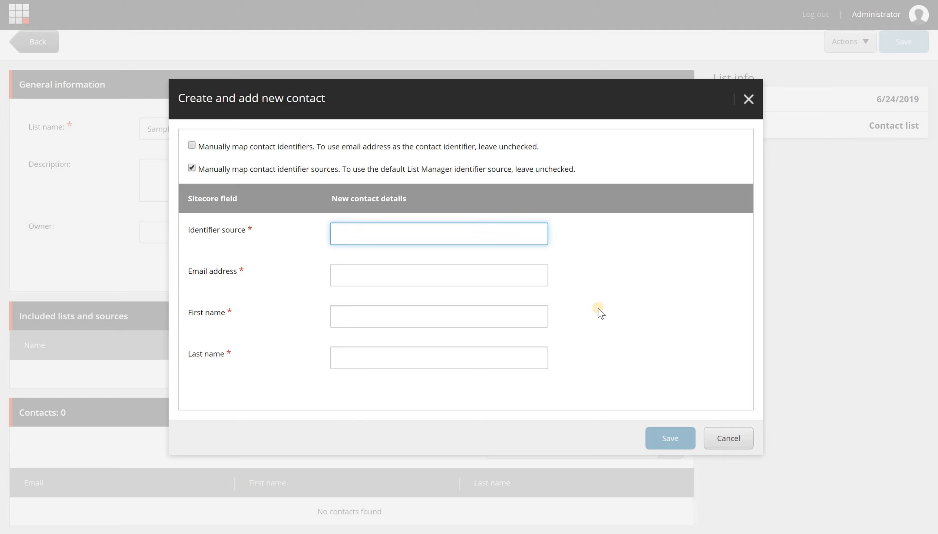
# Enter identifier source 'test' and the contact's e-mail address.
pyautogui.write('baren')
pyautogui.press('BackSpace')
pyautogui.press('BackSpace')
pyautogui.press('BackSpace')
pyautogui.press('Tab')
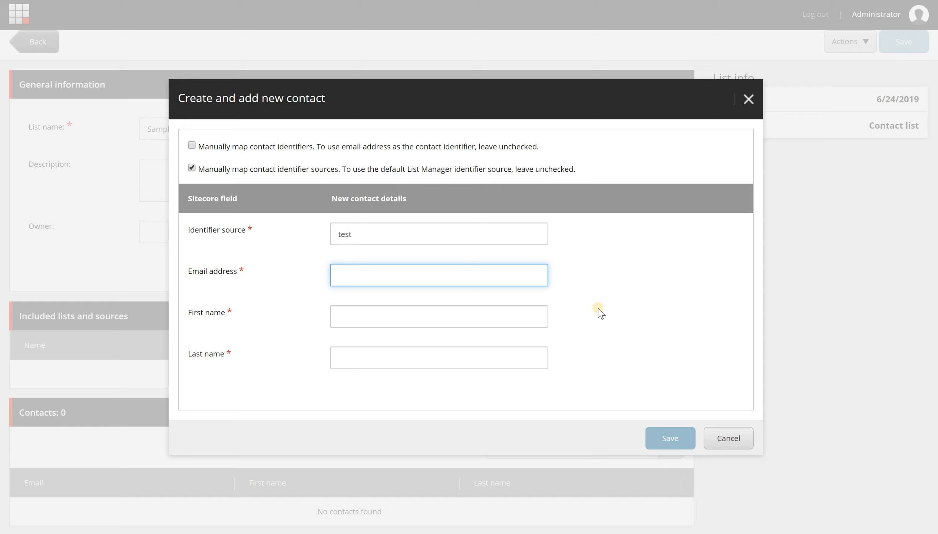
pyautogui.write('3')
# Fill in first name 'Firstname' and last name 'Lastname'.
pyautogui.press('Tab')
pyautogui.write('First')
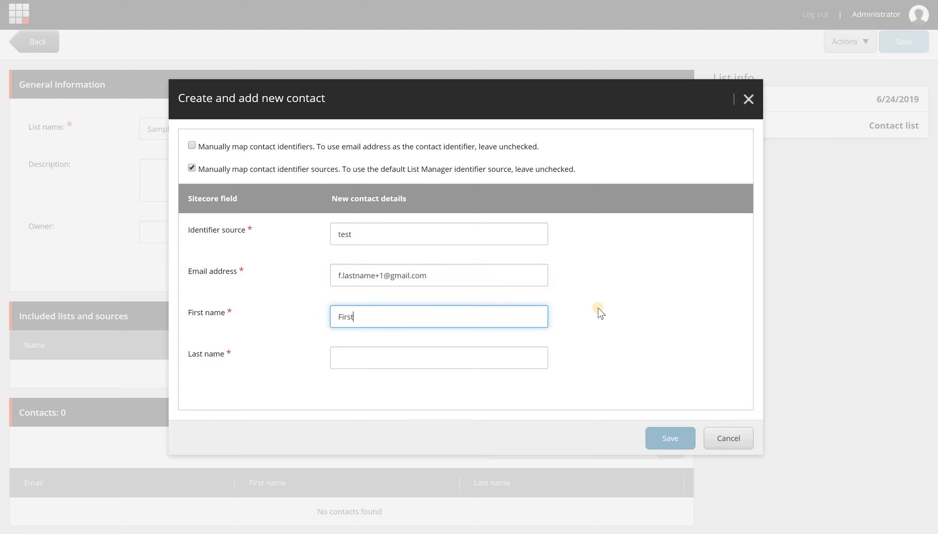
pyautogui.write('name')
pyautogui.press('Tab')
pyautogui.write('Lastname')
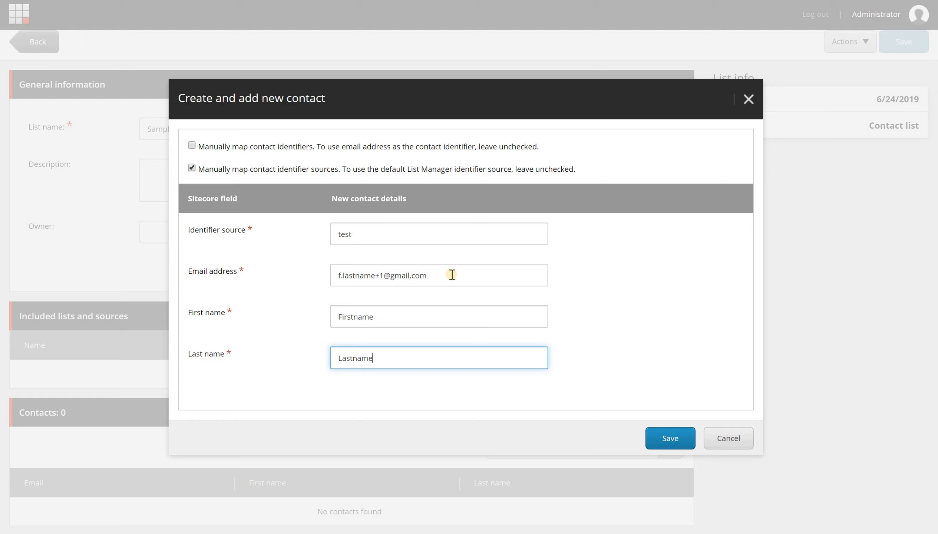
# Switch from mapping identifier sources to manually mapping contact identifiers.
pyautogui.click(192, 167)
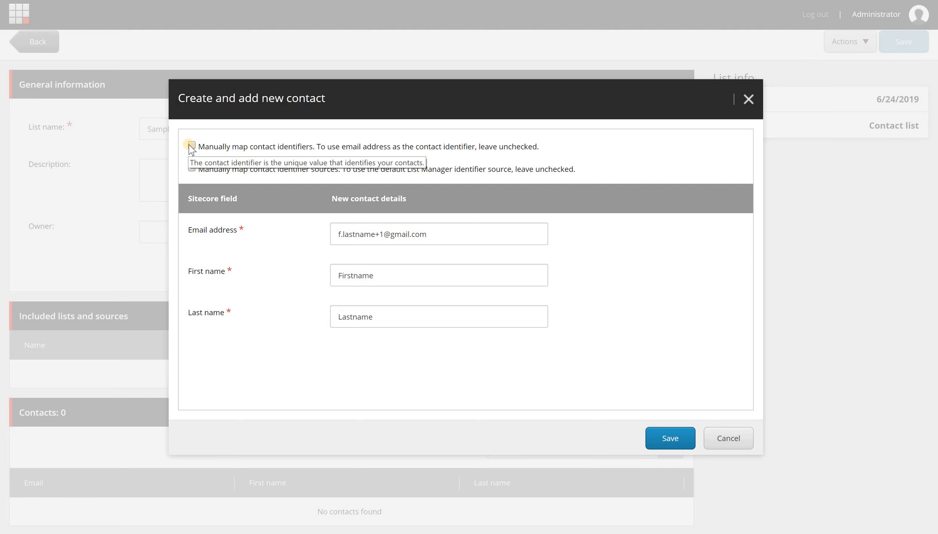
pyautogui.click(398, 244)
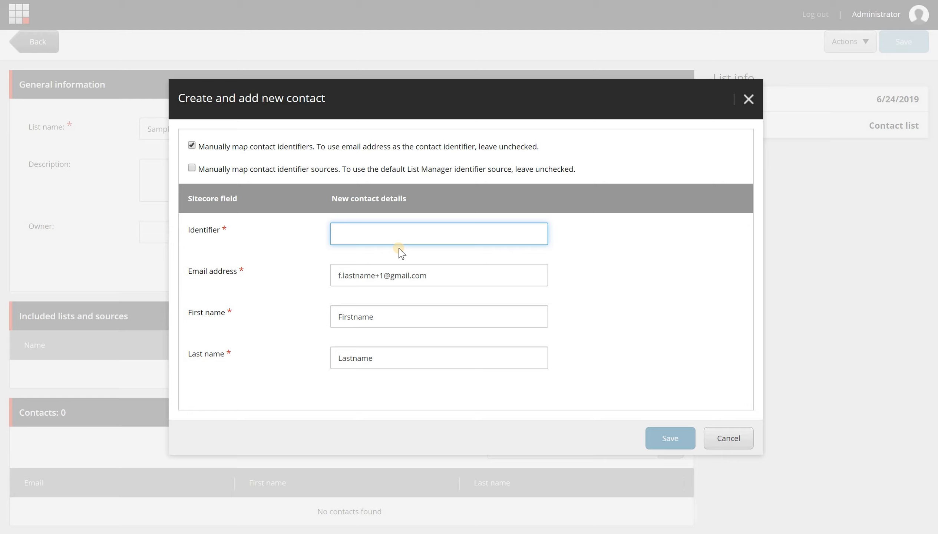
pyautogui.click(192, 145)
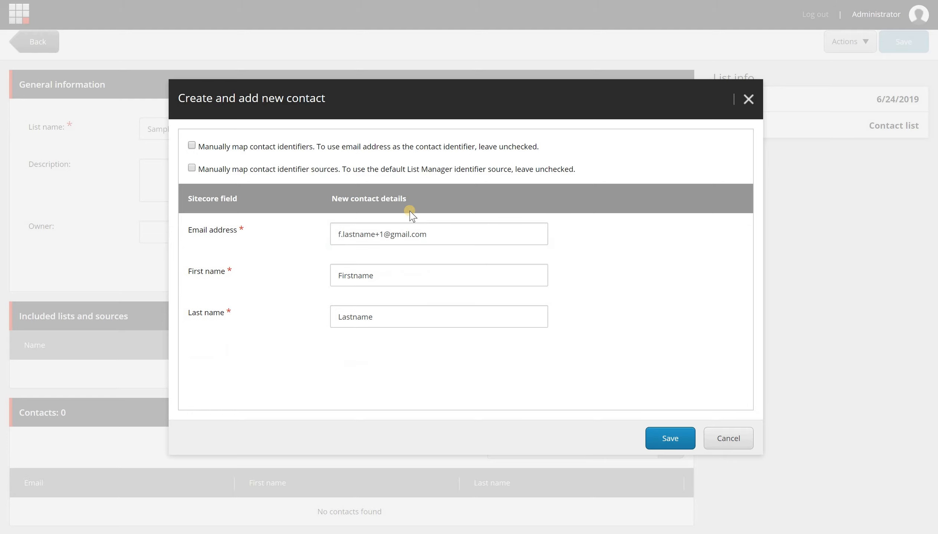
pyautogui.tripleClick(358, 239)
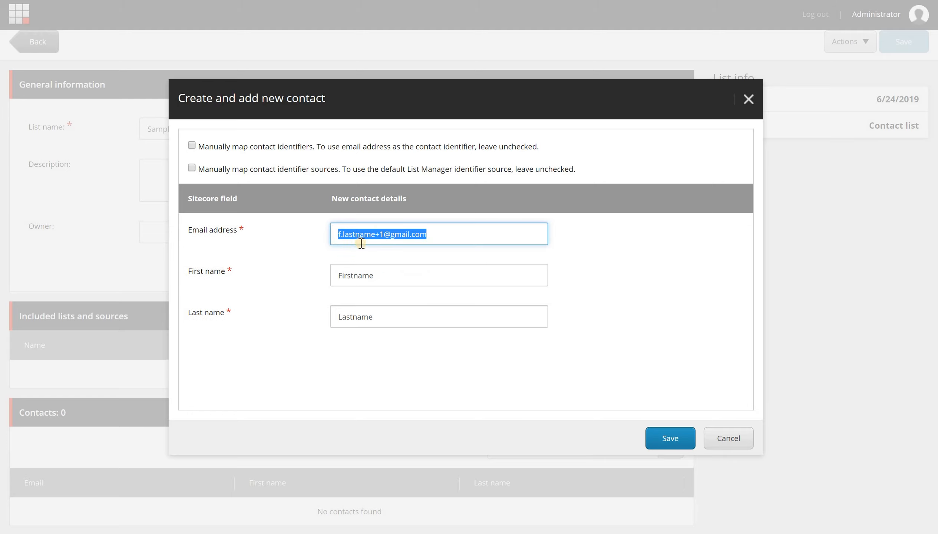
pyautogui.click(192, 145)
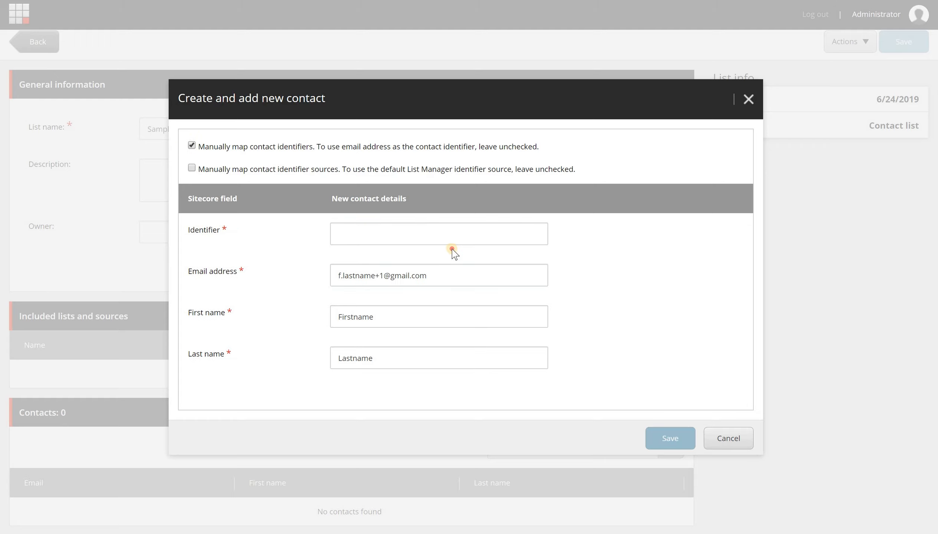
# Enter a contact identifier and begin retyping the contact's e-mail address.
pyautogui.click(457, 230)
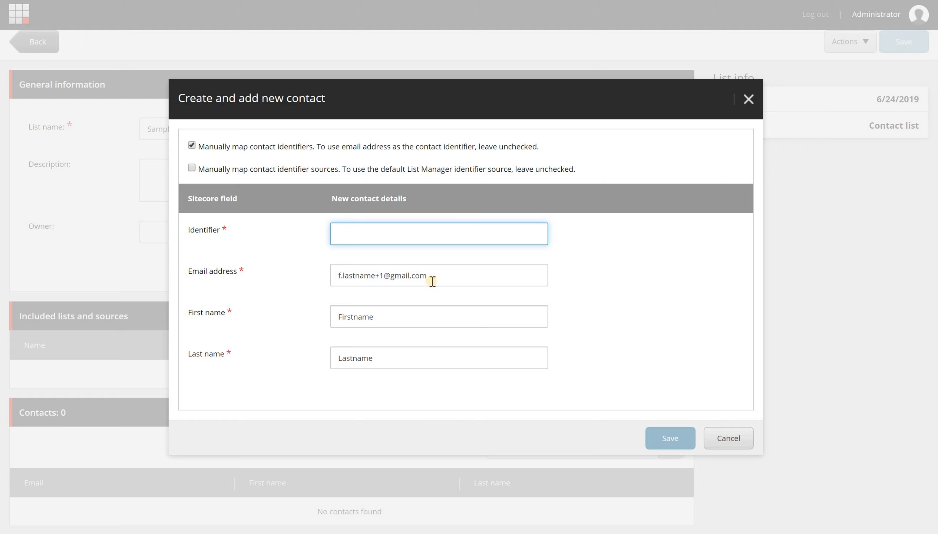
pyautogui.tripleClick(409, 275)
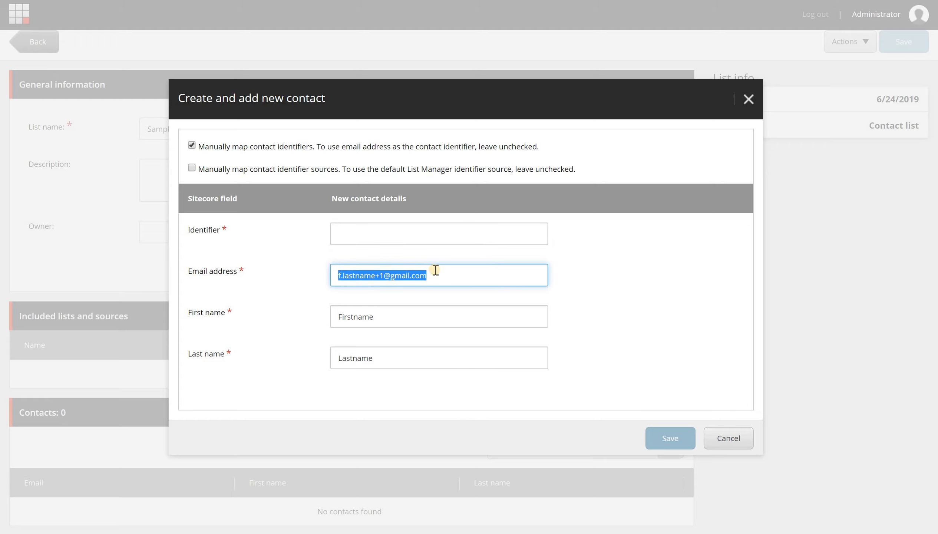
pyautogui.click(417, 243)
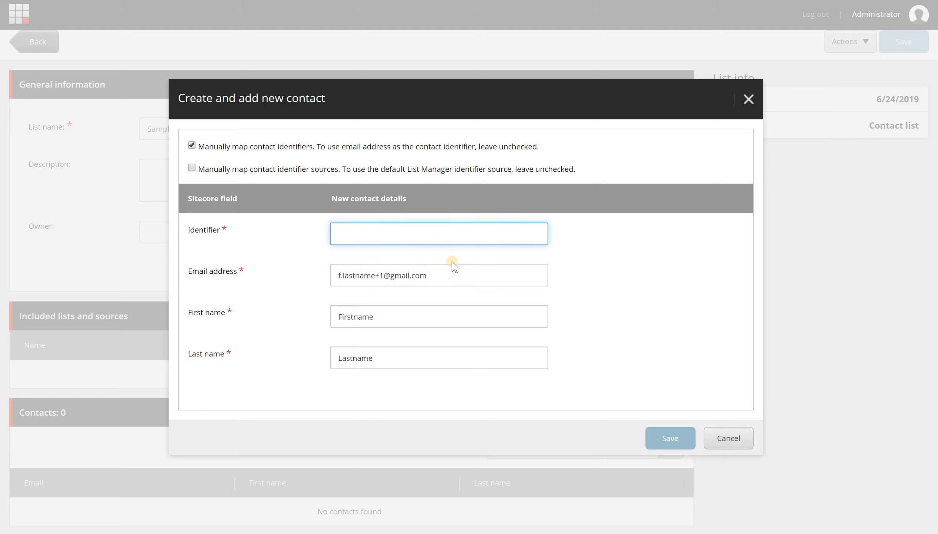
pyautogui.press('Tab')
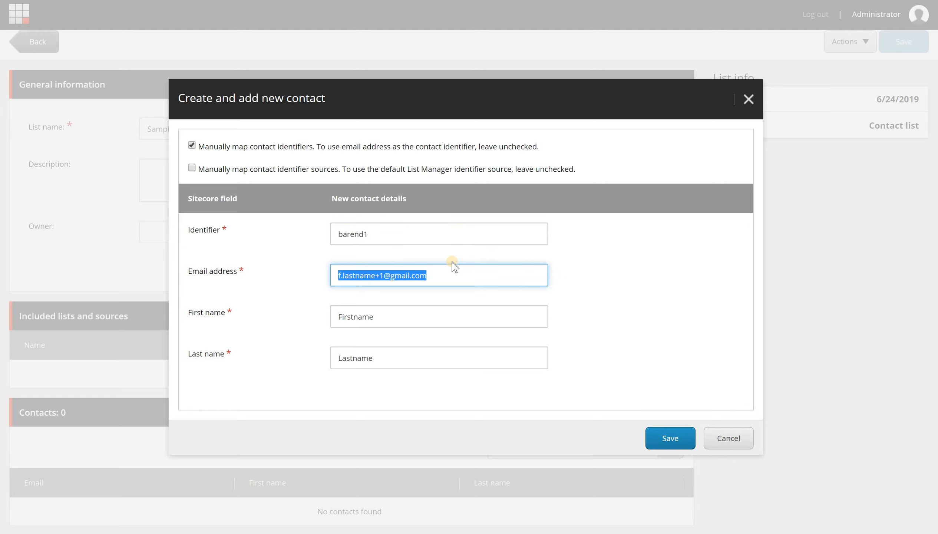
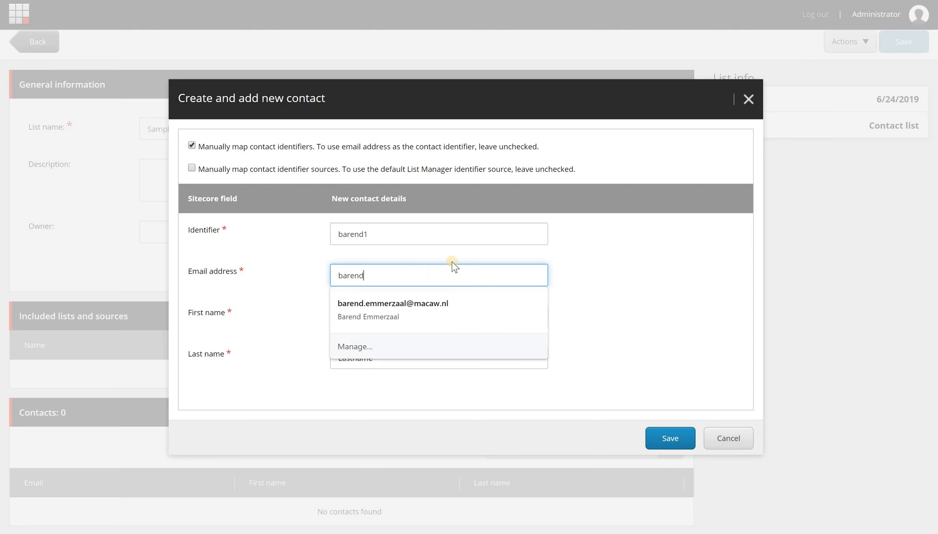